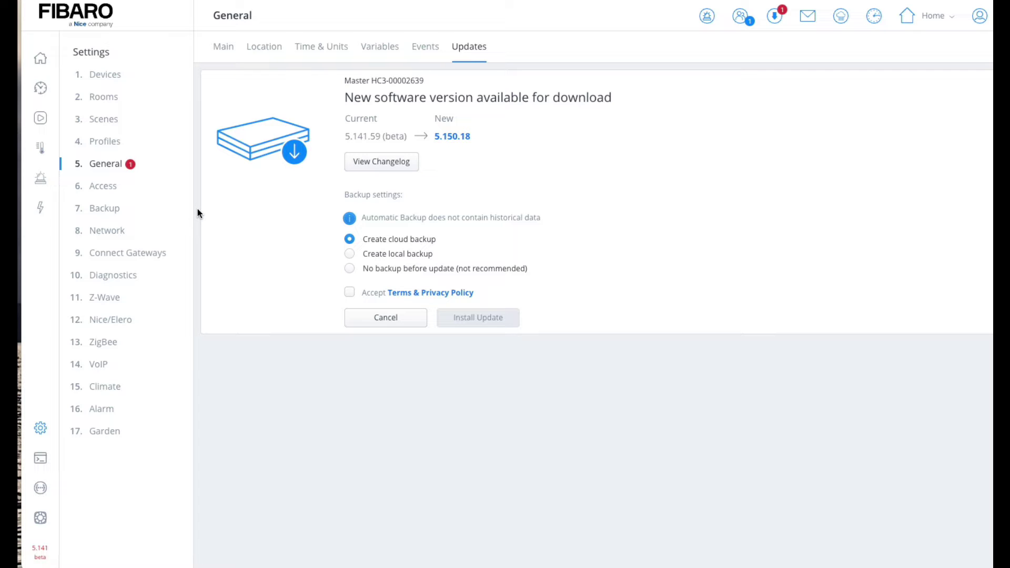
Step: Review the three existing cloud backups, including the pre-update one, on the Backup page
{"action": "left_click", "coordinate": [106, 209]}
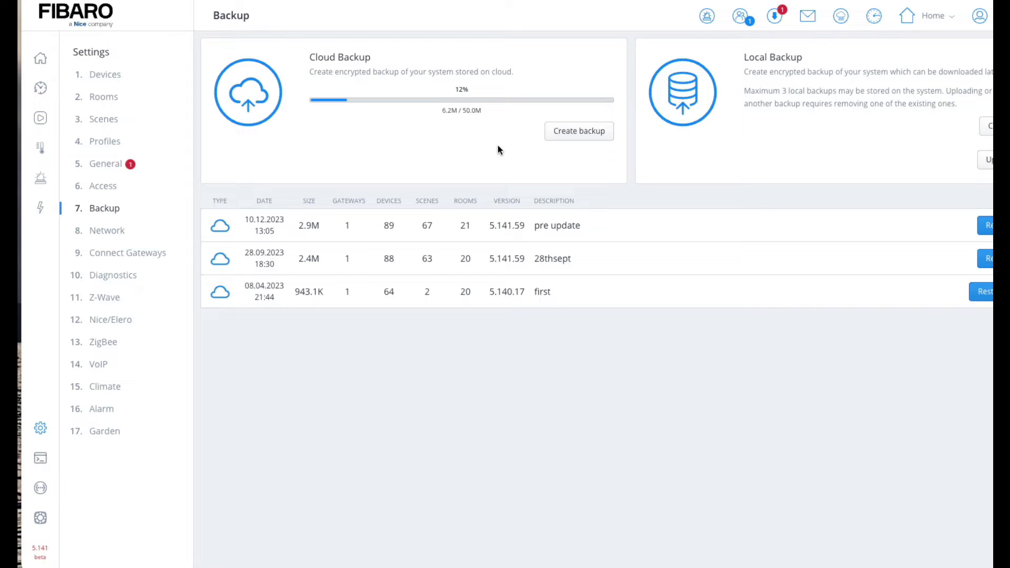
Step: Show the 5.150.18 software update details and select 'No backup before update'
{"action": "left_click", "coordinate": [107, 164]}
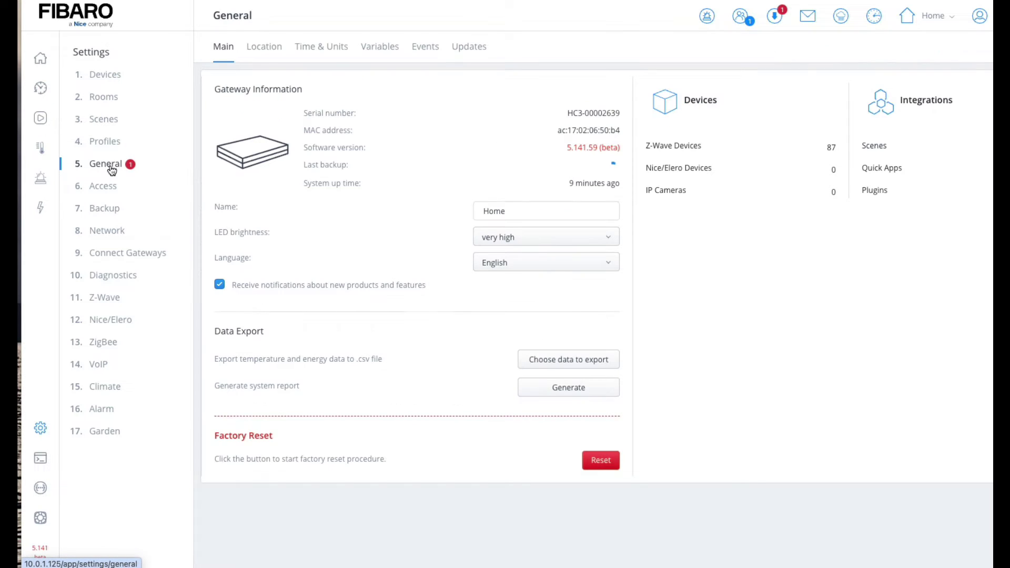
{"action": "left_click", "coordinate": [468, 49]}
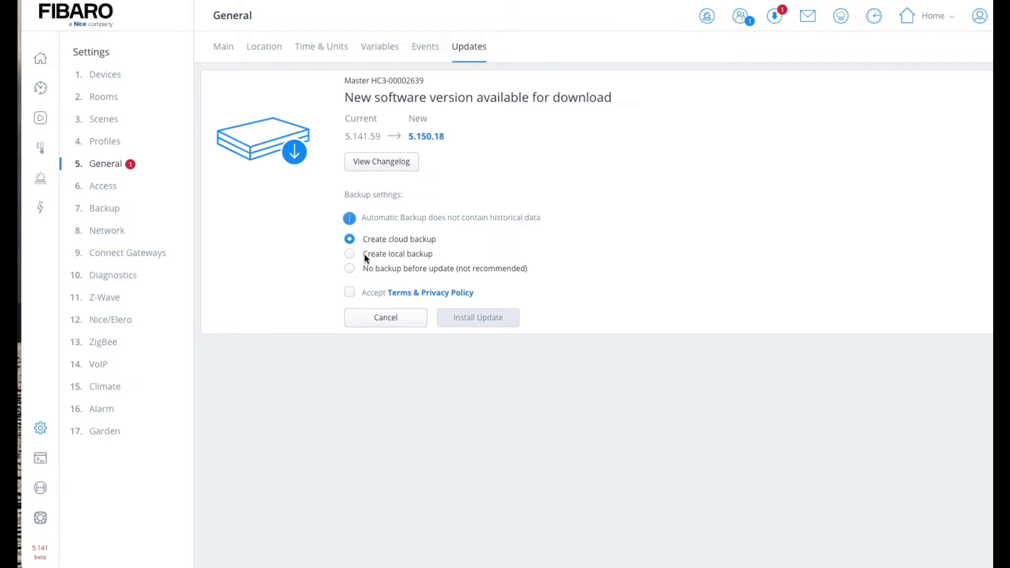
{"action": "left_click", "coordinate": [351, 270]}
Step: Accept the Terms & Privacy Policy for the 5.150.18 update
{"action": "left_click", "coordinate": [349, 293]}
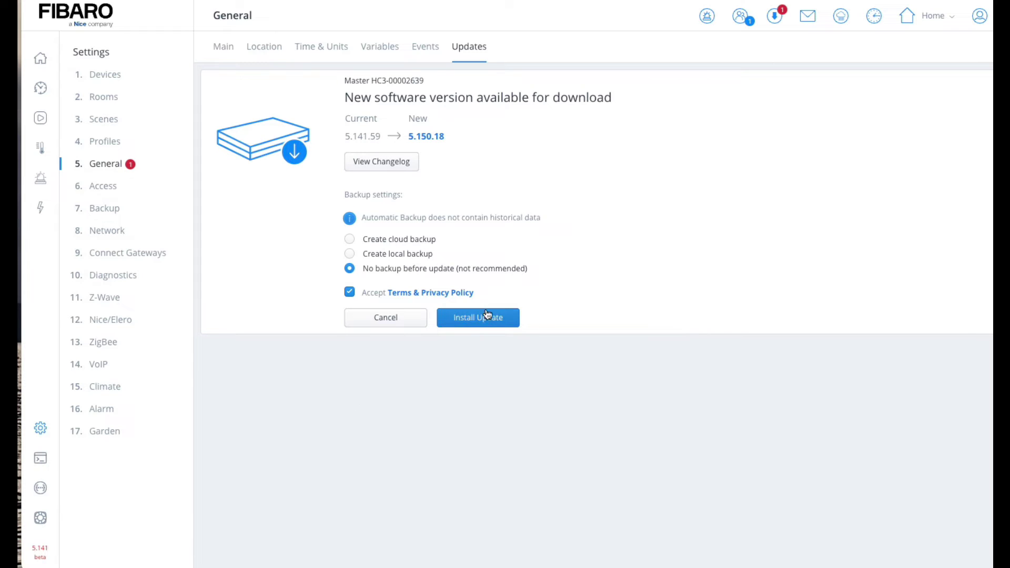
Step: Install firmware 5.150.18 and confirm updating the gateway
{"action": "left_click", "coordinate": [479, 317]}
{"action": "left_click", "coordinate": [643, 356]}
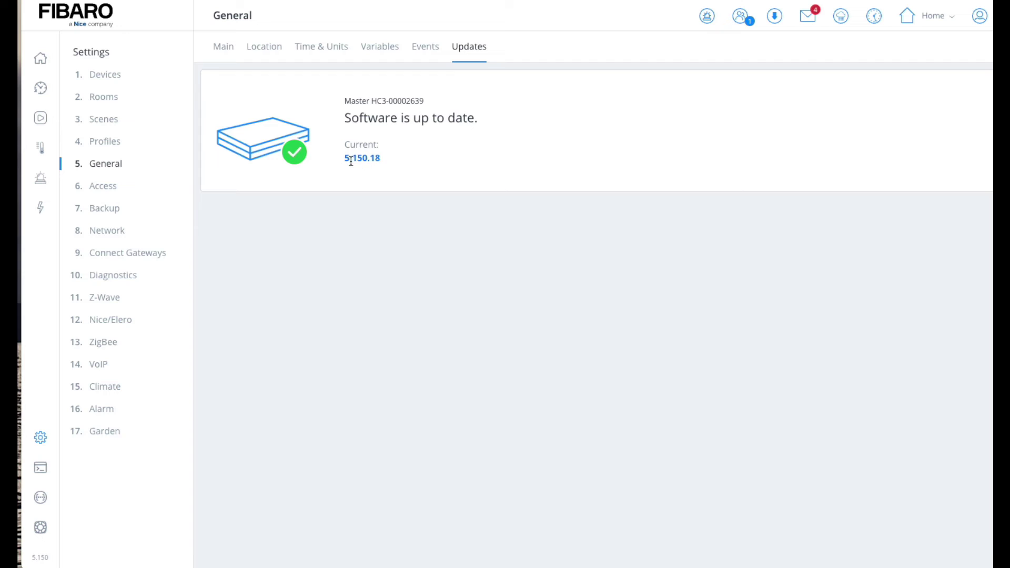
Step: Check the new version number 5.150.18, then go to the home Dashboard
{"action": "left_click_drag", "start_coordinate": [344, 158], "coordinate": [389, 158]}
{"action": "left_click", "coordinate": [384, 209]}
{"action": "left_click", "coordinate": [102, 75]}
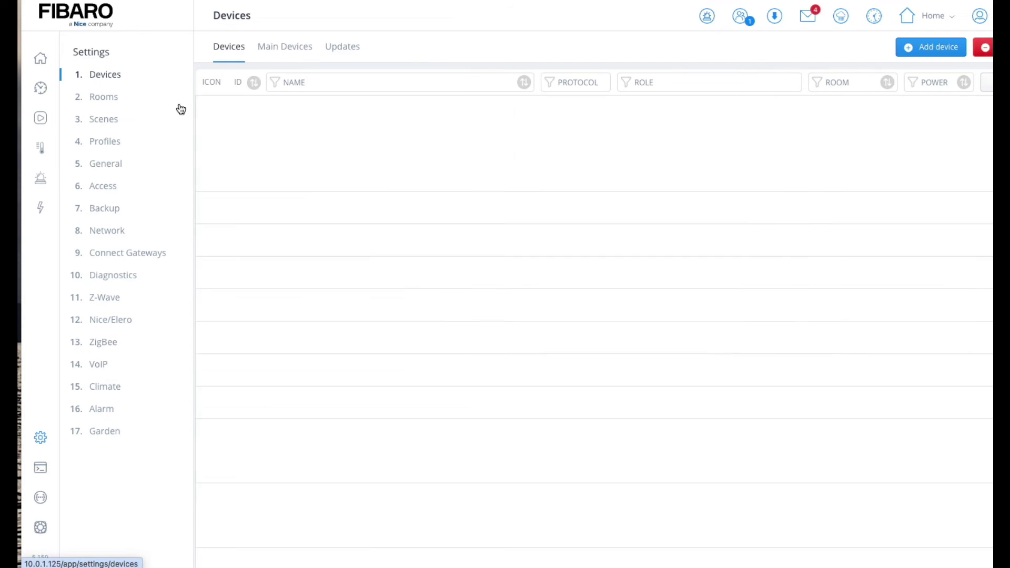
{"action": "left_click", "coordinate": [40, 59]}
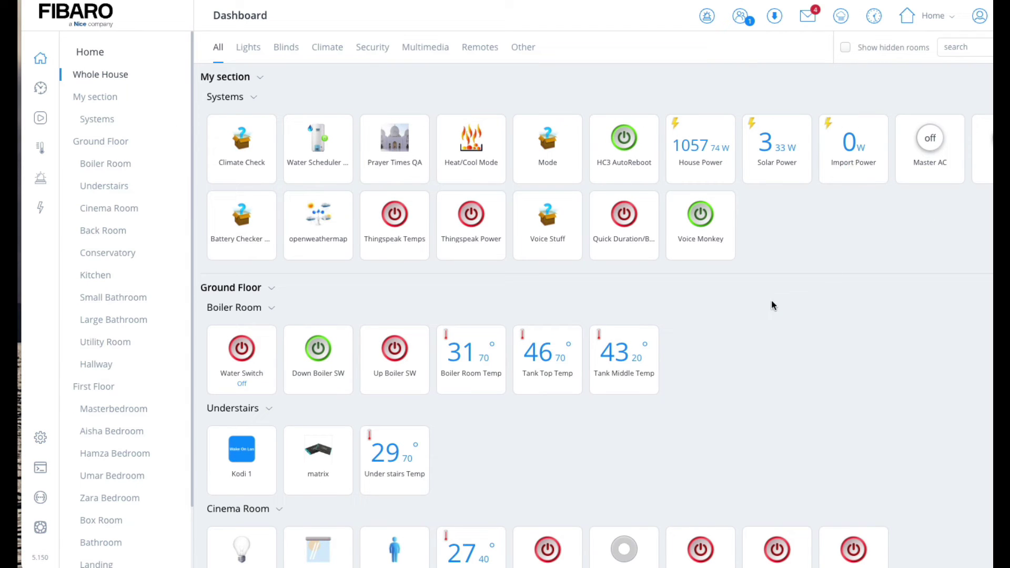
Step: Scroll through the Dashboard to confirm every room's device tiles loaded
{"action": "scroll", "coordinate": [771, 301], "scroll_direction": "down", "scroll_amount": 1}
{"action": "scroll", "coordinate": [771, 301], "scroll_direction": "down", "scroll_amount": 1}
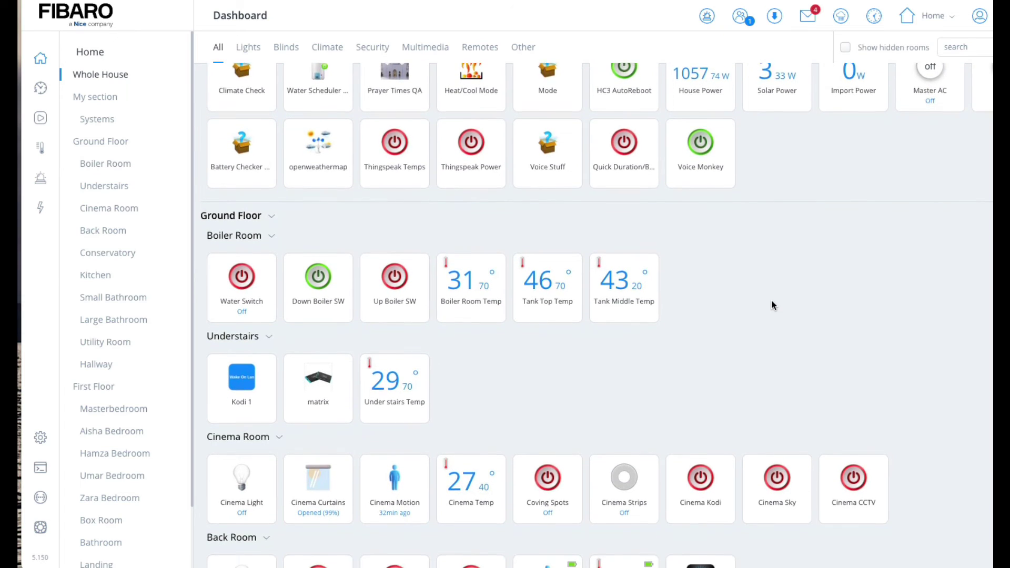
{"action": "scroll", "coordinate": [772, 300], "scroll_direction": "down", "scroll_amount": 1}
{"action": "scroll", "coordinate": [771, 300], "scroll_direction": "down", "scroll_amount": 1}
{"action": "scroll", "coordinate": [772, 300], "scroll_direction": "down", "scroll_amount": 1}
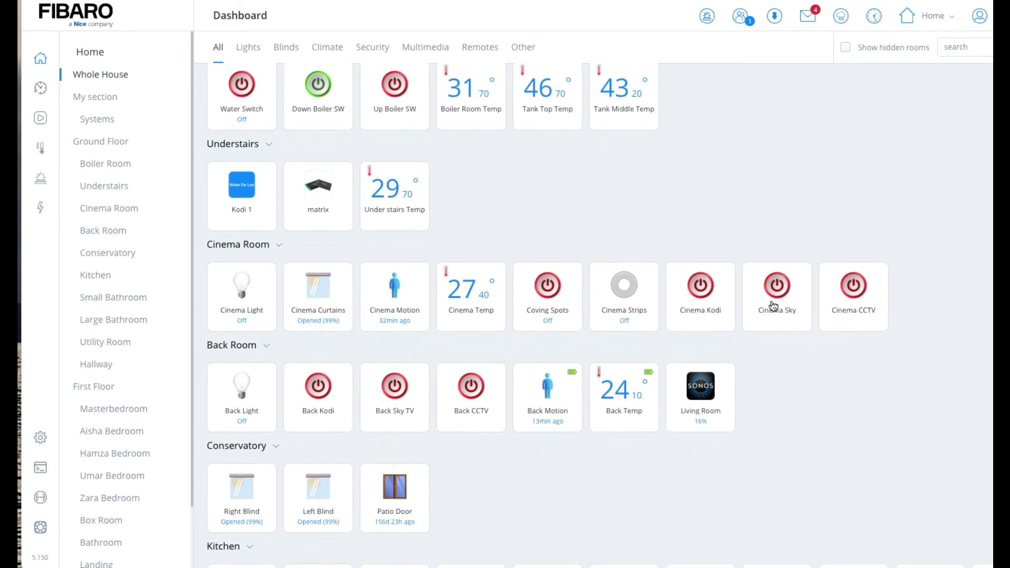
{"action": "scroll", "coordinate": [771, 301], "scroll_direction": "down", "scroll_amount": 1}
{"action": "scroll", "coordinate": [771, 300], "scroll_direction": "up", "scroll_amount": 1}
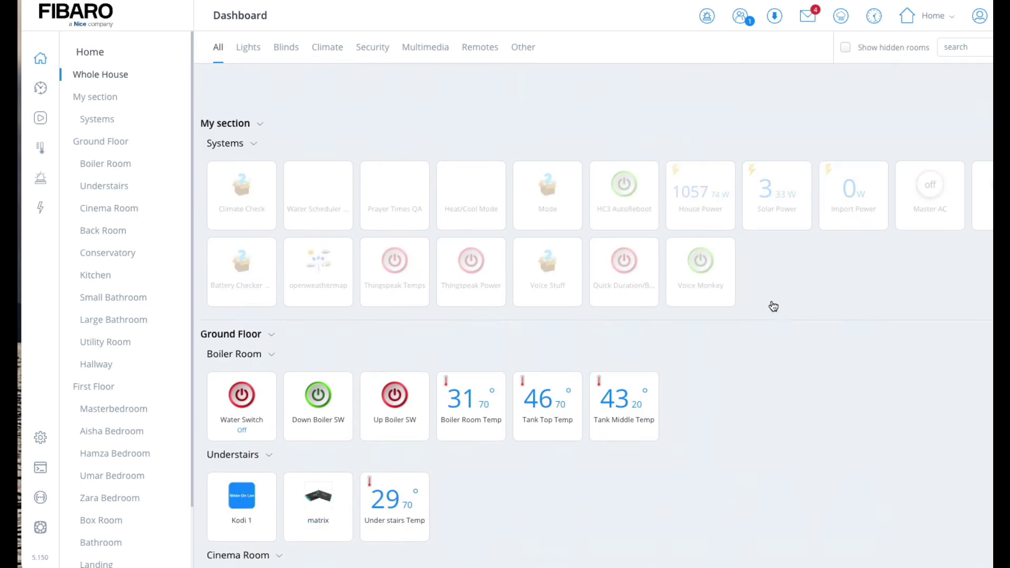
{"action": "scroll", "coordinate": [771, 300], "scroll_direction": "up", "scroll_amount": 4}
{"action": "scroll", "coordinate": [771, 305], "scroll_direction": "down", "scroll_amount": 1}
{"action": "scroll", "coordinate": [771, 305], "scroll_direction": "down", "scroll_amount": 3}
{"action": "scroll", "coordinate": [771, 306], "scroll_direction": "down", "scroll_amount": 2}
{"action": "scroll", "coordinate": [771, 305], "scroll_direction": "down", "scroll_amount": 2}
{"action": "scroll", "coordinate": [771, 305], "scroll_direction": "down", "scroll_amount": 1}
{"action": "scroll", "coordinate": [771, 305], "scroll_direction": "down", "scroll_amount": 1}
{"action": "scroll", "coordinate": [771, 306], "scroll_direction": "down", "scroll_amount": 1}
{"action": "scroll", "coordinate": [771, 305], "scroll_direction": "down", "scroll_amount": 3}
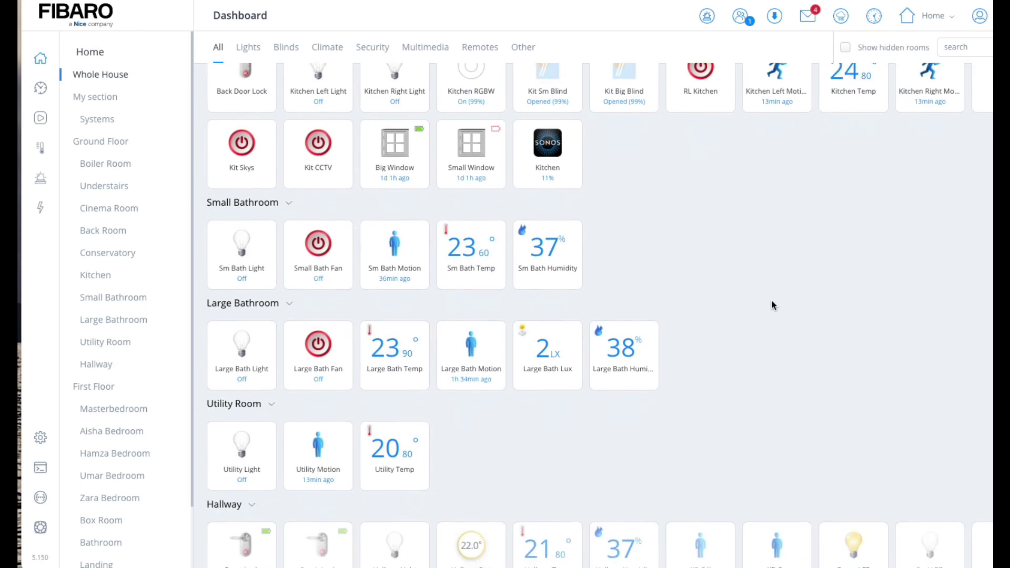
{"action": "scroll", "coordinate": [771, 306], "scroll_direction": "down", "scroll_amount": 1}
{"action": "scroll", "coordinate": [772, 305], "scroll_direction": "down", "scroll_amount": 3}
{"action": "scroll", "coordinate": [771, 305], "scroll_direction": "down", "scroll_amount": 1}
{"action": "scroll", "coordinate": [772, 305], "scroll_direction": "down", "scroll_amount": 1}
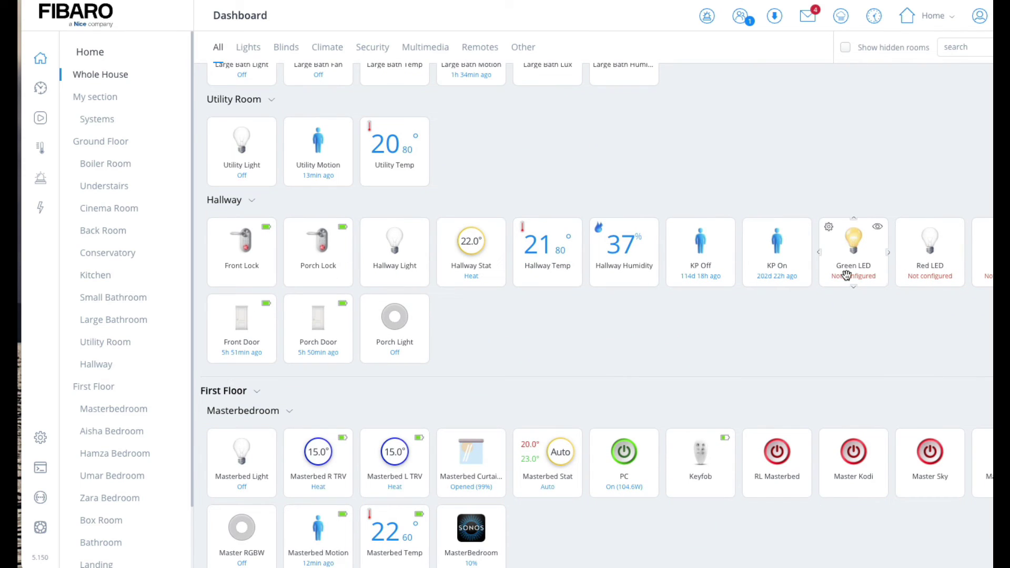
{"action": "mouse_move", "coordinate": [929, 253]}
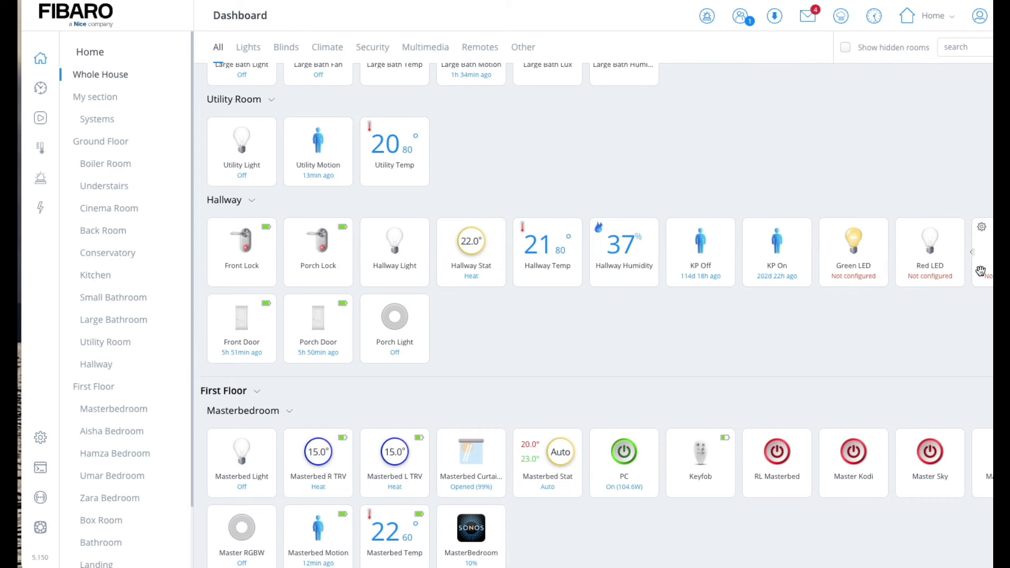
{"action": "scroll", "coordinate": [867, 295], "scroll_direction": "down", "scroll_amount": 1}
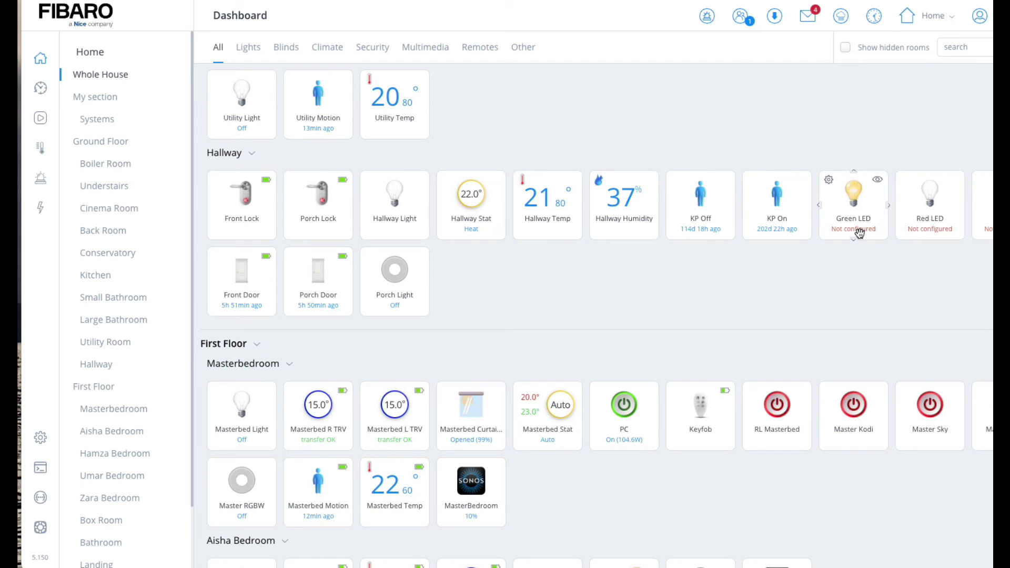
{"action": "scroll", "coordinate": [826, 274], "scroll_direction": "down", "scroll_amount": 1}
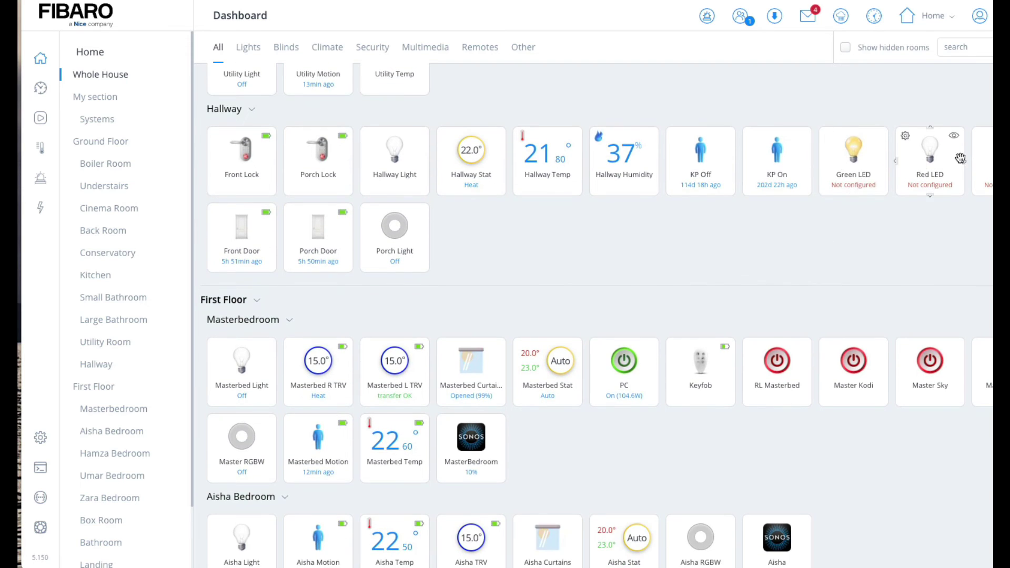
{"action": "scroll", "coordinate": [813, 221], "scroll_direction": "down", "scroll_amount": 1}
{"action": "scroll", "coordinate": [811, 223], "scroll_direction": "down", "scroll_amount": 2}
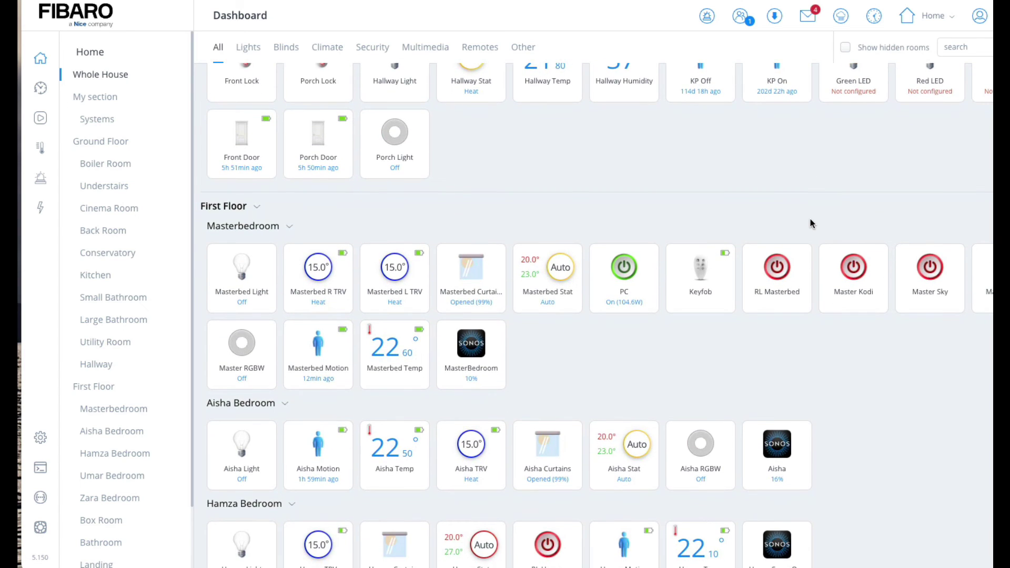
{"action": "scroll", "coordinate": [810, 223], "scroll_direction": "down", "scroll_amount": 1}
{"action": "scroll", "coordinate": [811, 221], "scroll_direction": "up", "scroll_amount": 1}
{"action": "mouse_move", "coordinate": [930, 79]}
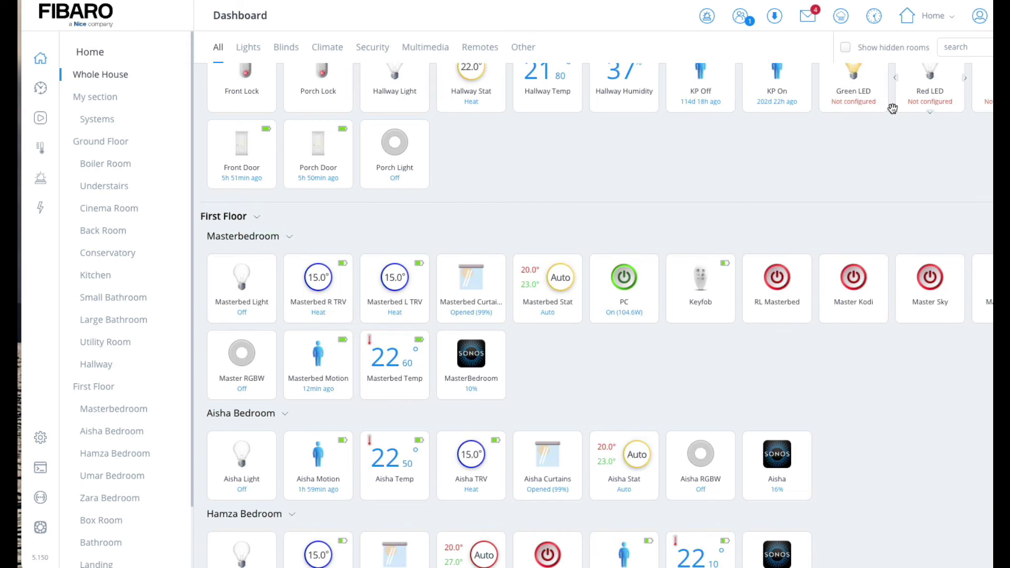
{"action": "scroll", "coordinate": [784, 160], "scroll_direction": "down", "scroll_amount": 4}
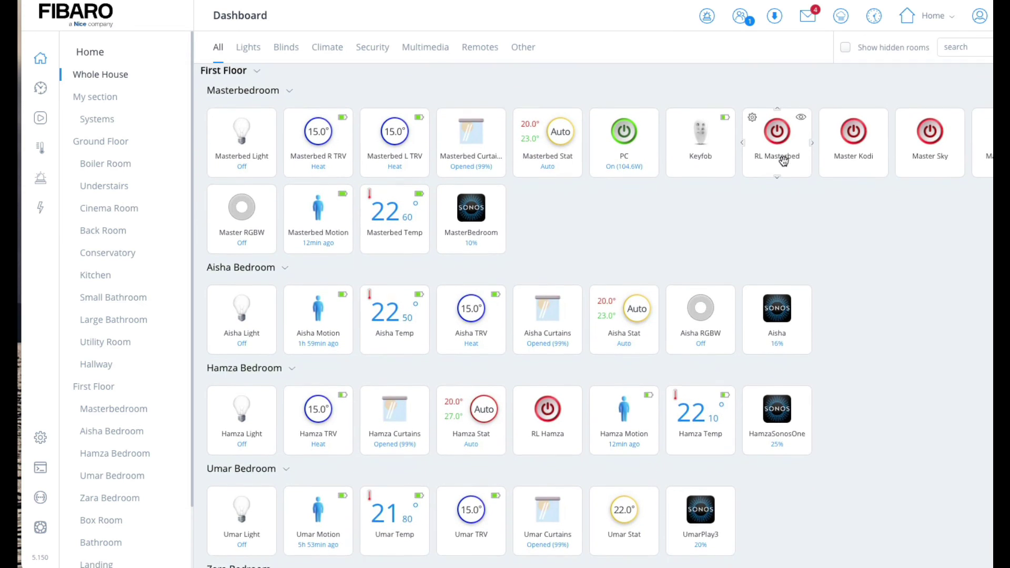
{"action": "scroll", "coordinate": [728, 240], "scroll_direction": "down", "scroll_amount": 2}
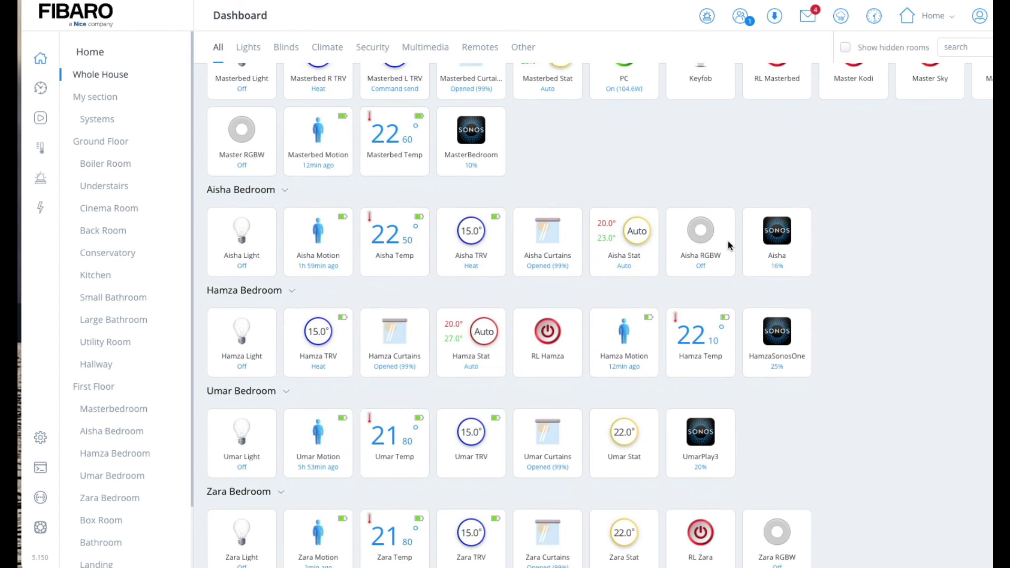
{"action": "scroll", "coordinate": [727, 240], "scroll_direction": "down", "scroll_amount": 3}
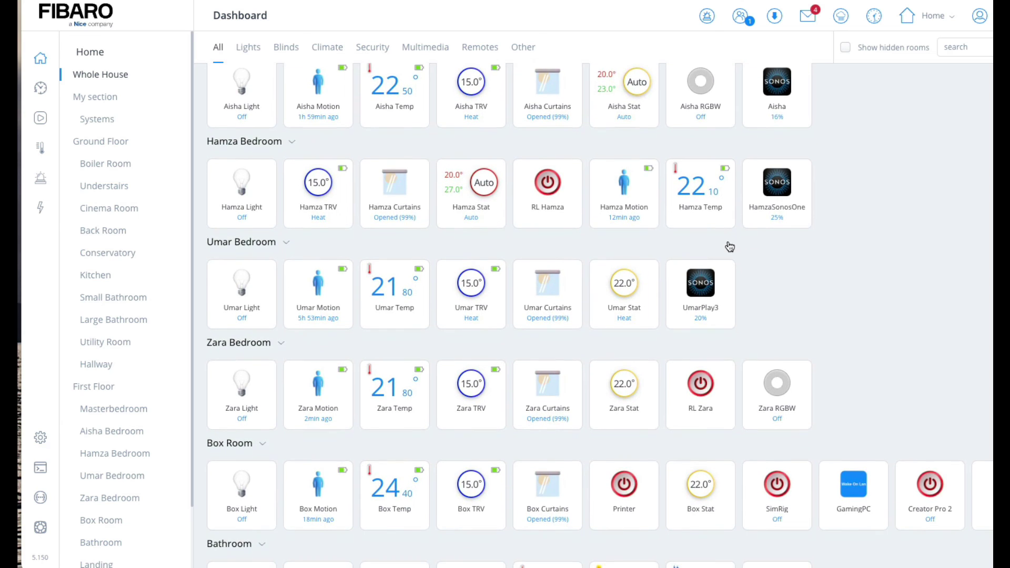
{"action": "scroll", "coordinate": [730, 247], "scroll_direction": "down", "scroll_amount": 2}
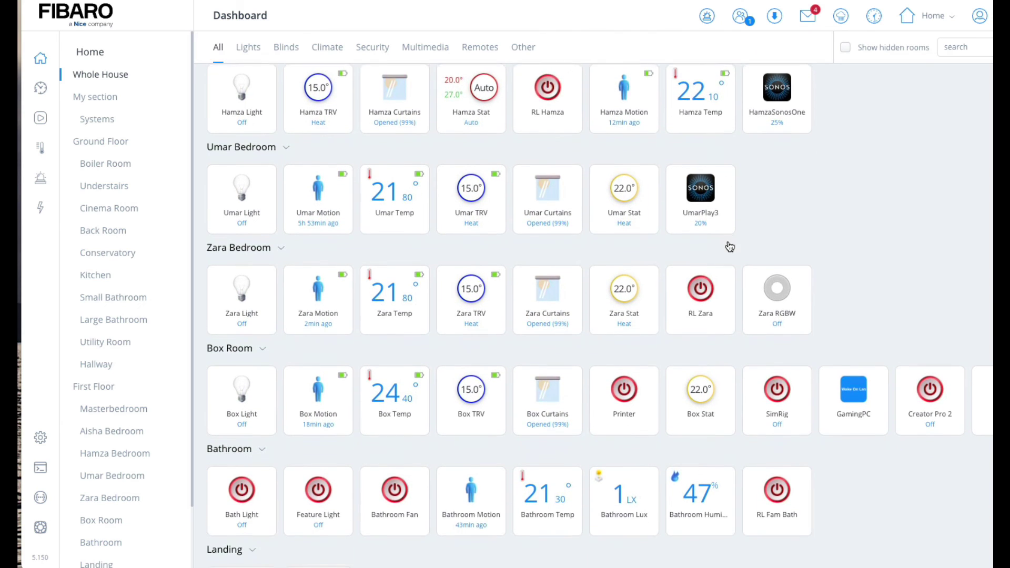
{"action": "scroll", "coordinate": [730, 247], "scroll_direction": "down", "scroll_amount": 2}
{"action": "scroll", "coordinate": [728, 241], "scroll_direction": "down", "scroll_amount": 2}
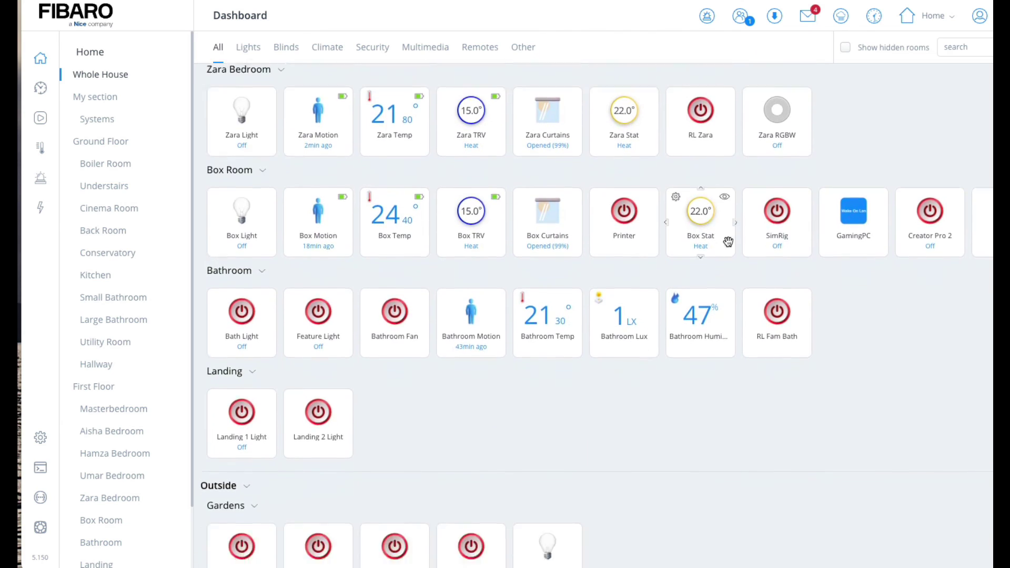
{"action": "scroll", "coordinate": [728, 242], "scroll_direction": "down", "scroll_amount": 2}
{"action": "scroll", "coordinate": [729, 244], "scroll_direction": "down", "scroll_amount": 1}
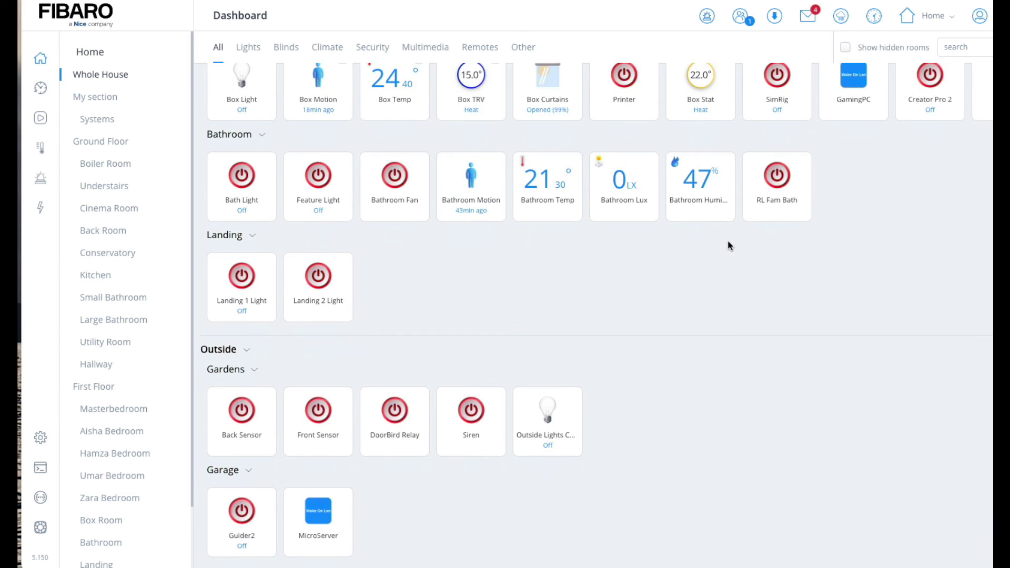
{"action": "scroll", "coordinate": [729, 245], "scroll_direction": "up", "scroll_amount": 3}
{"action": "scroll", "coordinate": [728, 242], "scroll_direction": "up", "scroll_amount": 8}
{"action": "scroll", "coordinate": [728, 242], "scroll_direction": "up", "scroll_amount": 6}
{"action": "scroll", "coordinate": [728, 241], "scroll_direction": "up", "scroll_amount": 8}
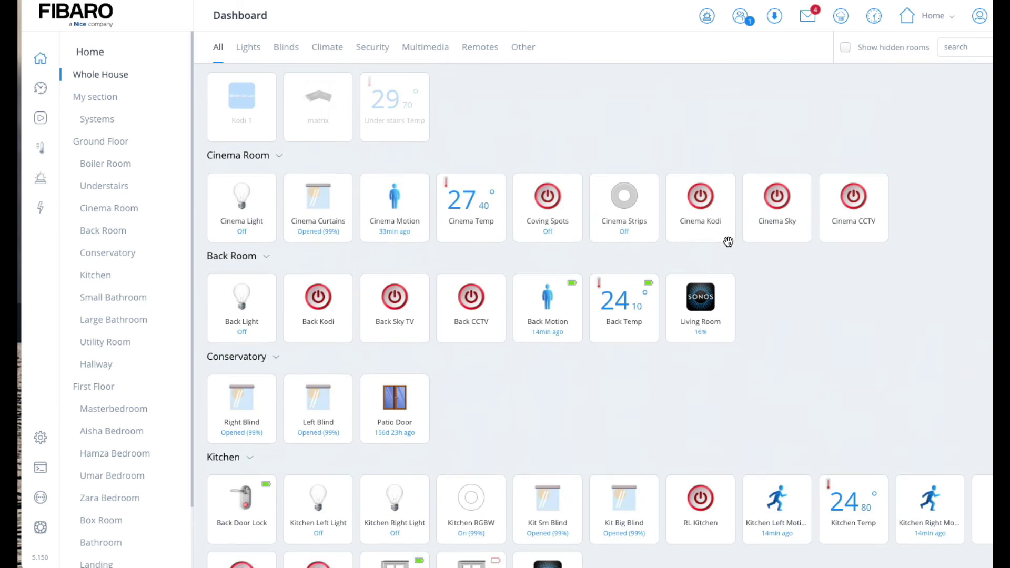
{"action": "scroll", "coordinate": [728, 242], "scroll_direction": "down", "scroll_amount": 2}
{"action": "scroll", "coordinate": [728, 240], "scroll_direction": "down", "scroll_amount": 20}
{"action": "scroll", "coordinate": [727, 240], "scroll_direction": "down", "scroll_amount": 3}
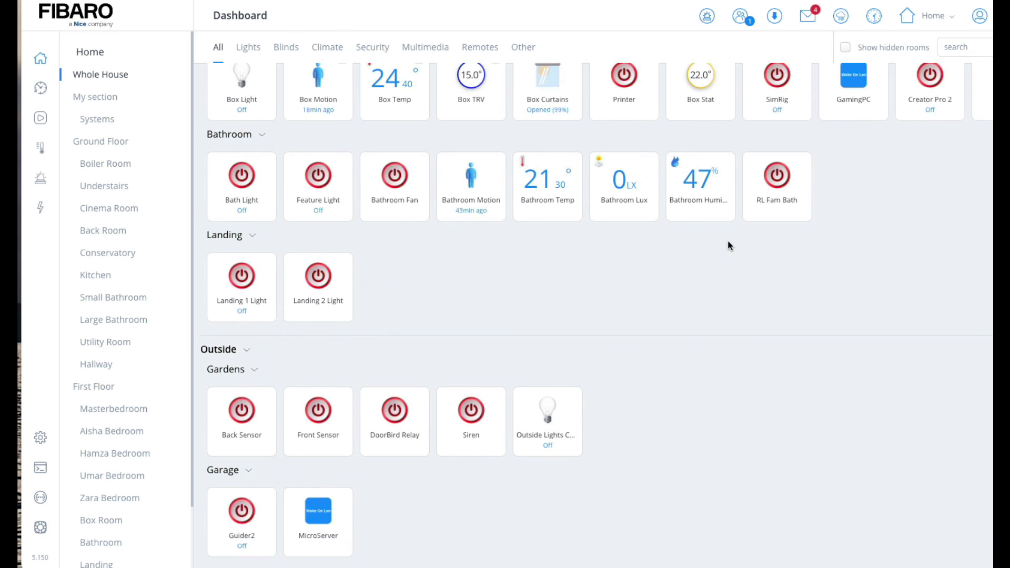
{"action": "scroll", "coordinate": [728, 241], "scroll_direction": "up", "scroll_amount": 7}
{"action": "scroll", "coordinate": [727, 241], "scroll_direction": "up", "scroll_amount": 5}
{"action": "scroll", "coordinate": [681, 302], "scroll_direction": "up", "scroll_amount": 2}
{"action": "scroll", "coordinate": [680, 302], "scroll_direction": "up", "scroll_amount": 3}
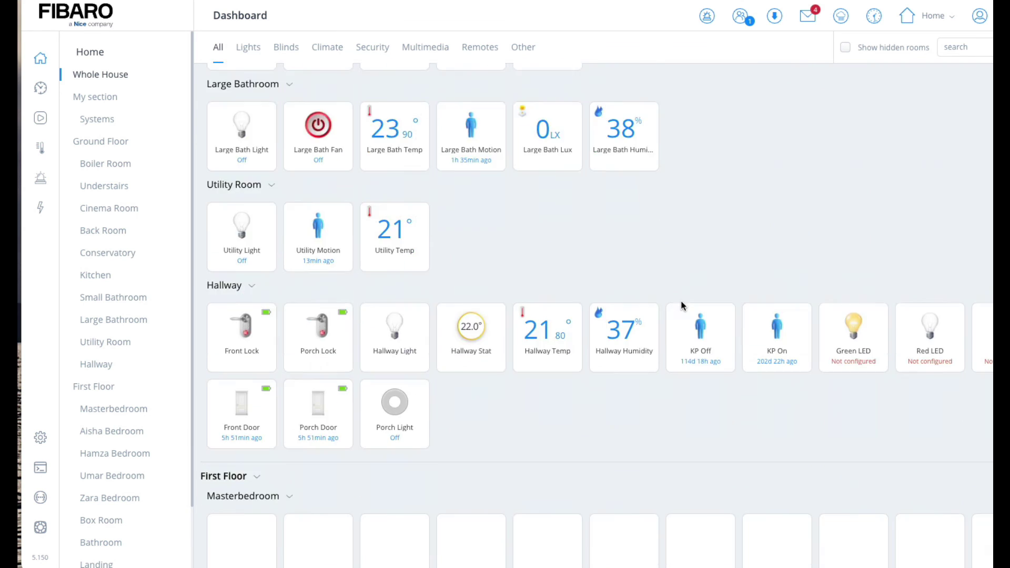
{"action": "scroll", "coordinate": [681, 302], "scroll_direction": "down", "scroll_amount": 5}
{"action": "scroll", "coordinate": [681, 302], "scroll_direction": "down", "scroll_amount": 1}
{"action": "scroll", "coordinate": [681, 302], "scroll_direction": "down", "scroll_amount": 2}
{"action": "scroll", "coordinate": [681, 302], "scroll_direction": "down", "scroll_amount": 5}
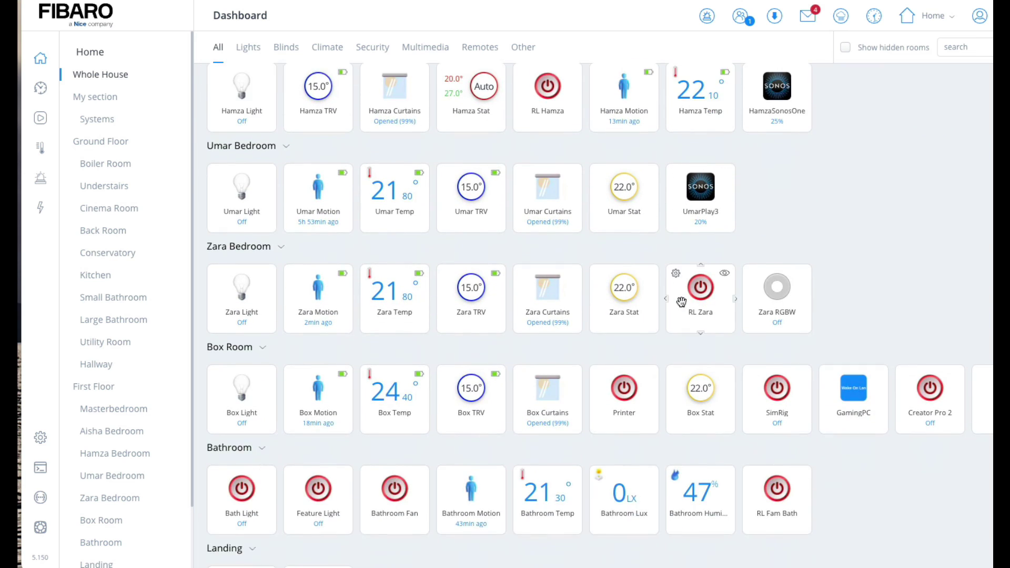
{"action": "scroll", "coordinate": [681, 302], "scroll_direction": "down", "scroll_amount": 1}
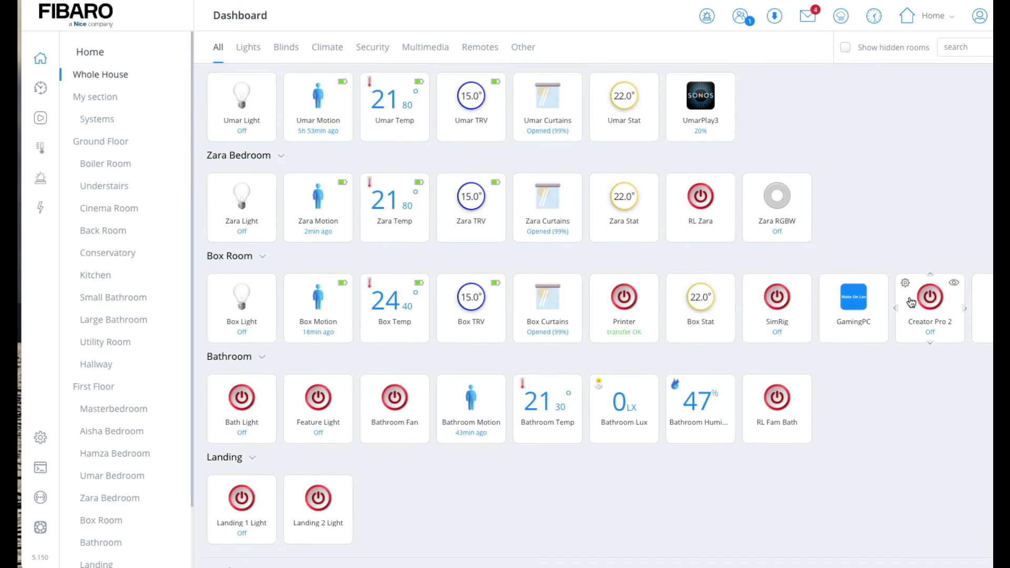
Step: Switch on the Box Room's Creator Pro 2 and return to the Dashboard top
{"action": "left_click", "coordinate": [921, 300]}
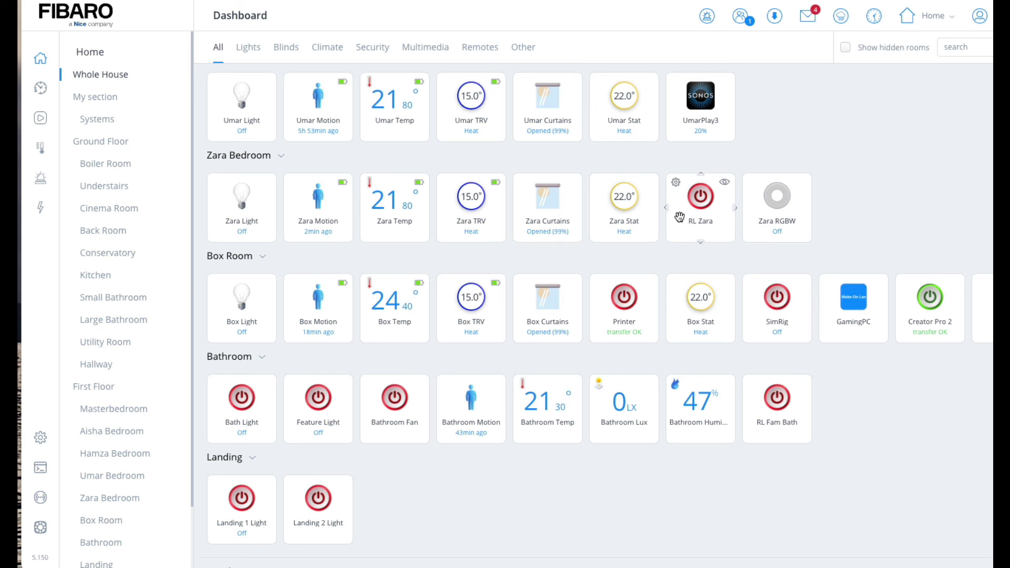
{"action": "scroll", "coordinate": [678, 231], "scroll_direction": "up", "scroll_amount": 10}
{"action": "scroll", "coordinate": [676, 237], "scroll_direction": "up", "scroll_amount": 12}
{"action": "scroll", "coordinate": [677, 240], "scroll_direction": "up", "scroll_amount": 10}
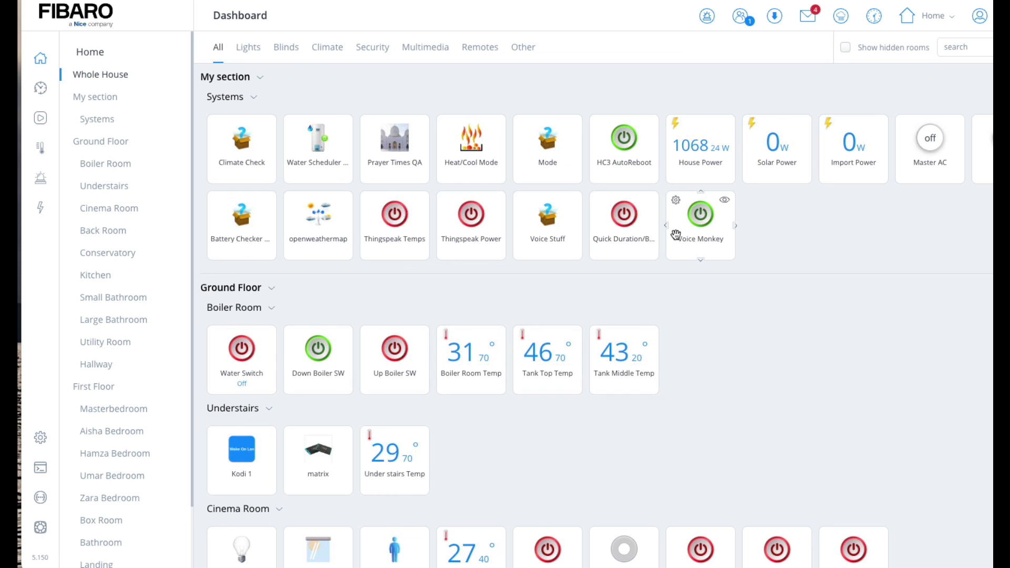